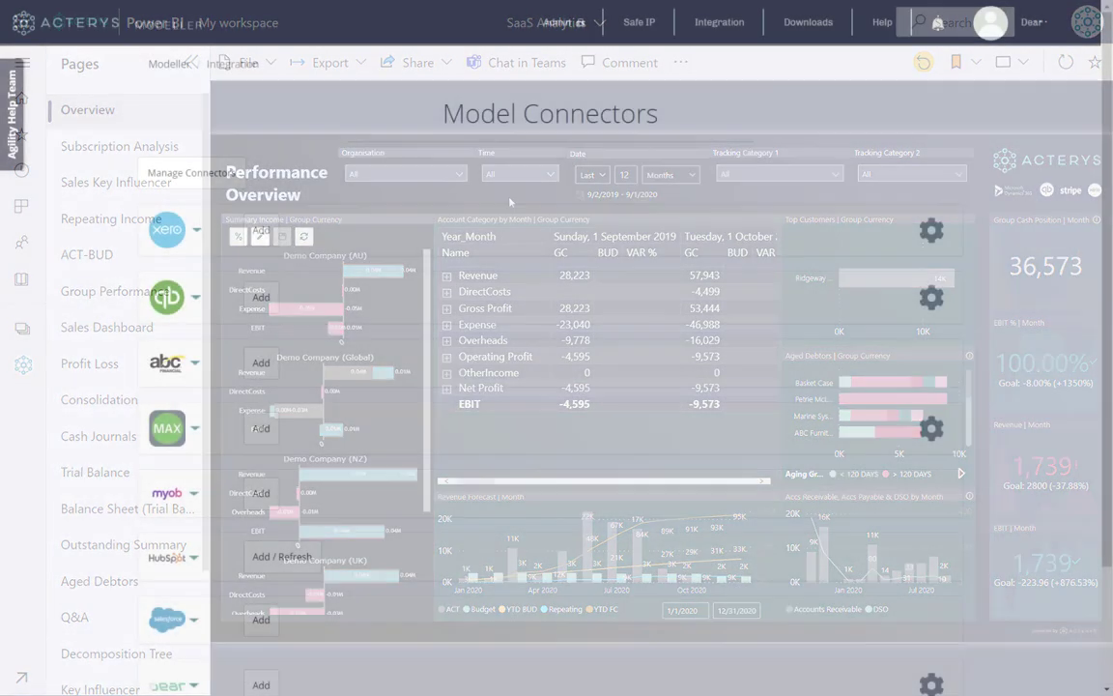
Expand the Xero row on Model Connectors and start adding a new Xero connection.
scroll(440, 199, down, 3)
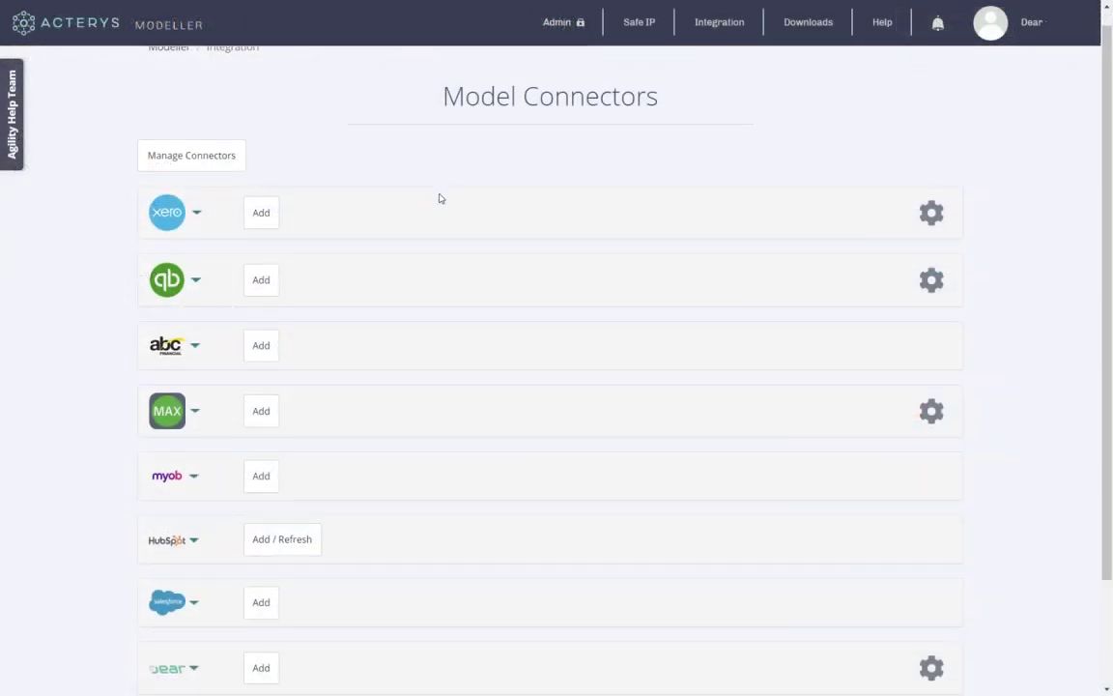
scroll(439, 199, up, 2)
scroll(440, 198, up, 1)
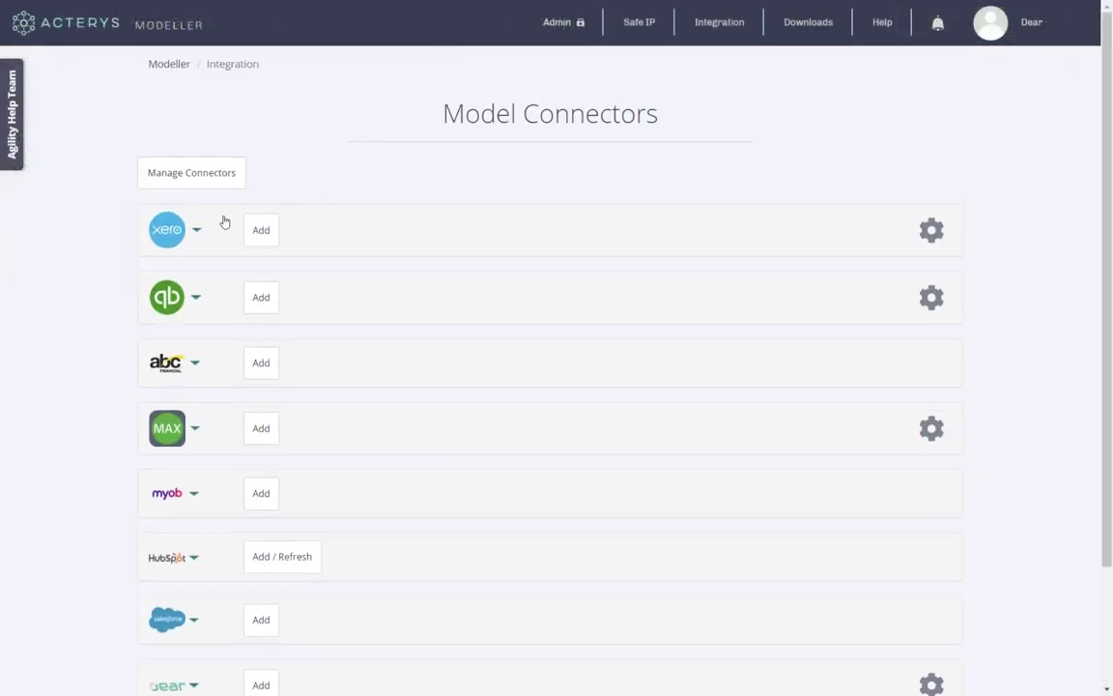
click(200, 237)
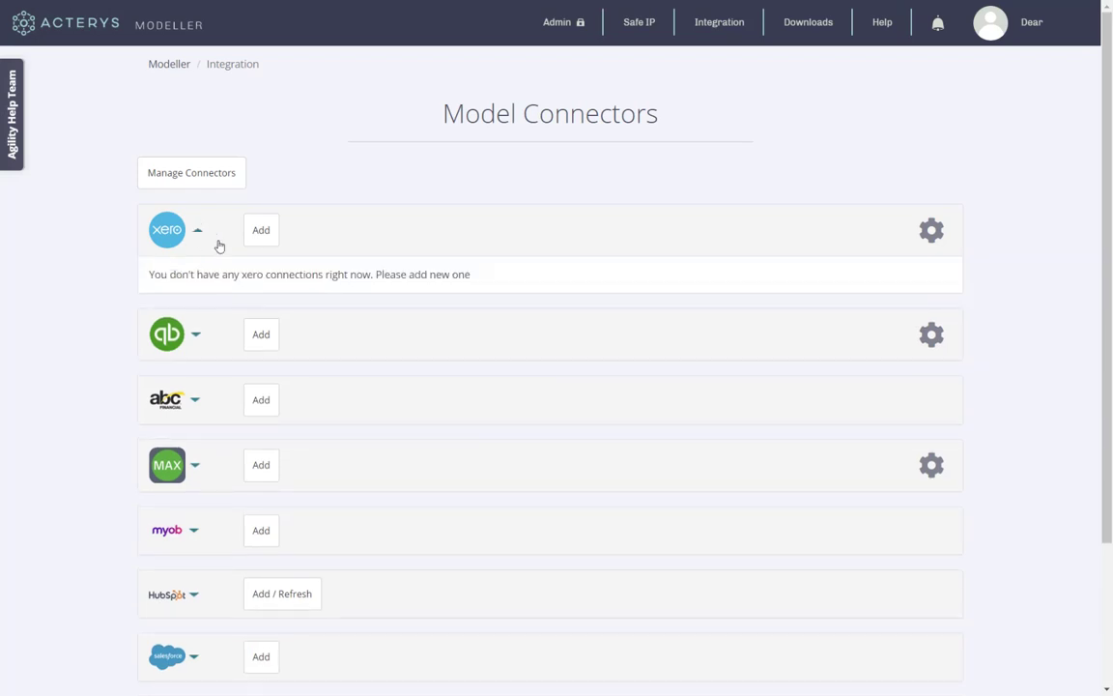
click(267, 238)
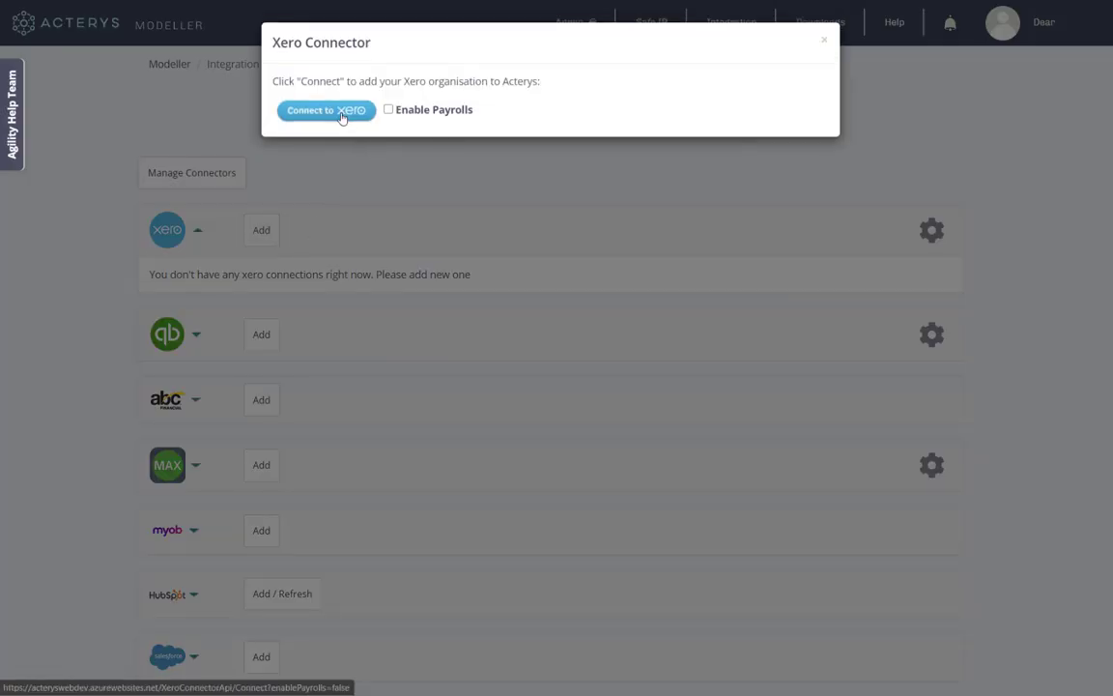
Connect a Xero organisation and log in to Xero with the account credentials.
click(342, 114)
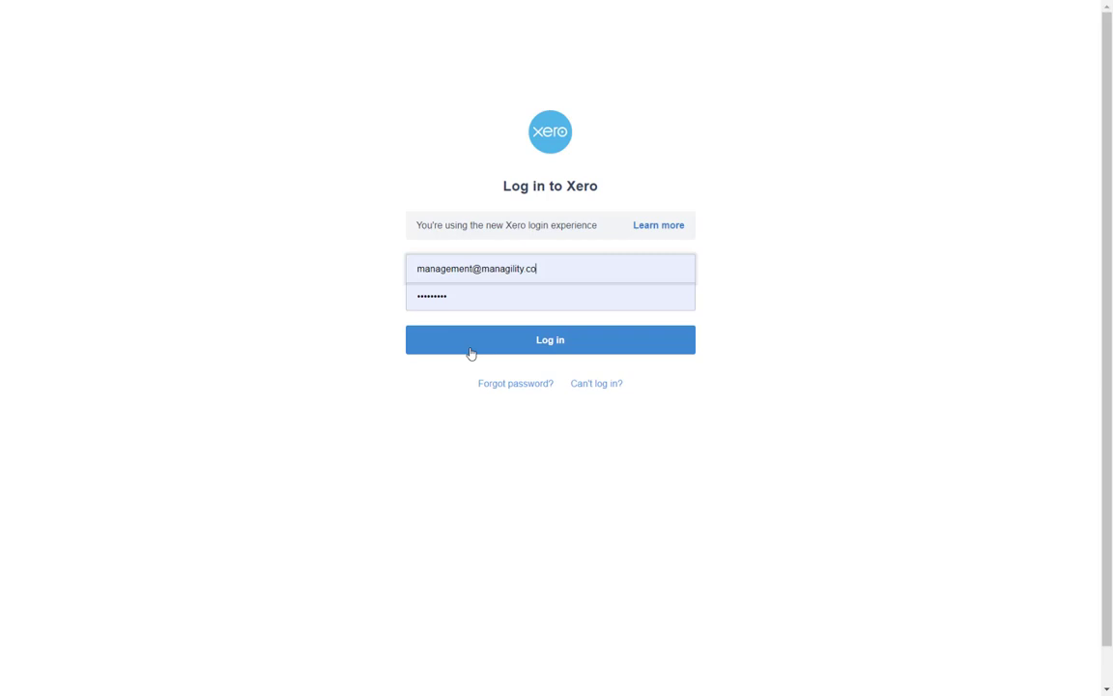
click(471, 354)
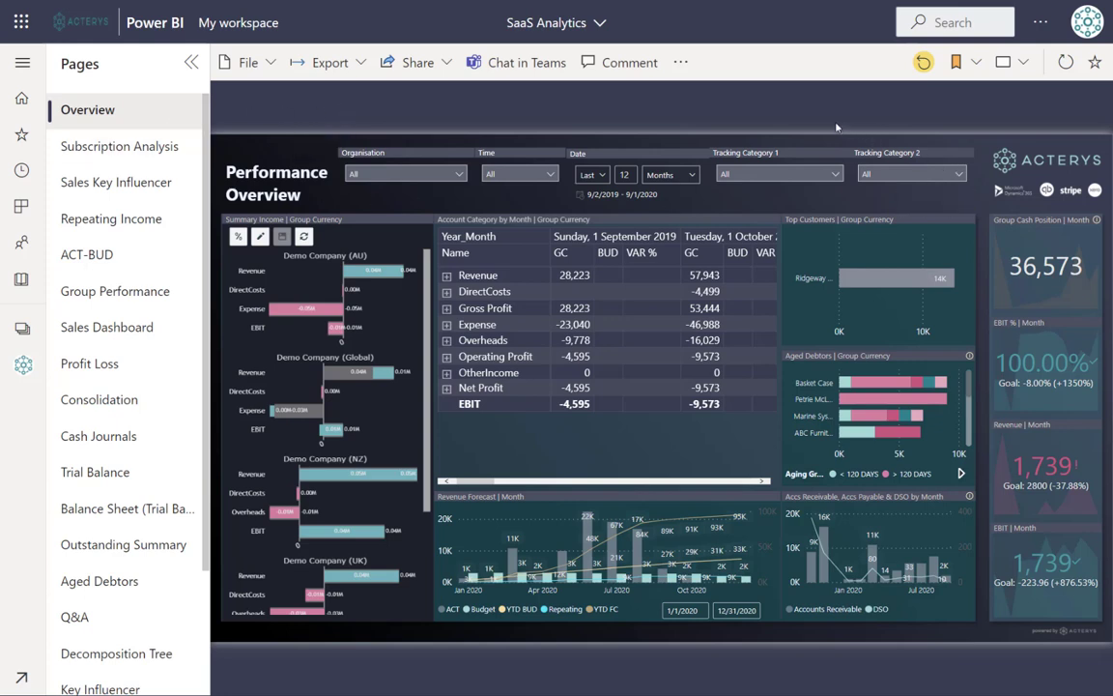
Review the Performance Overview, toggling summary income between percentages and actual values.
click(458, 176)
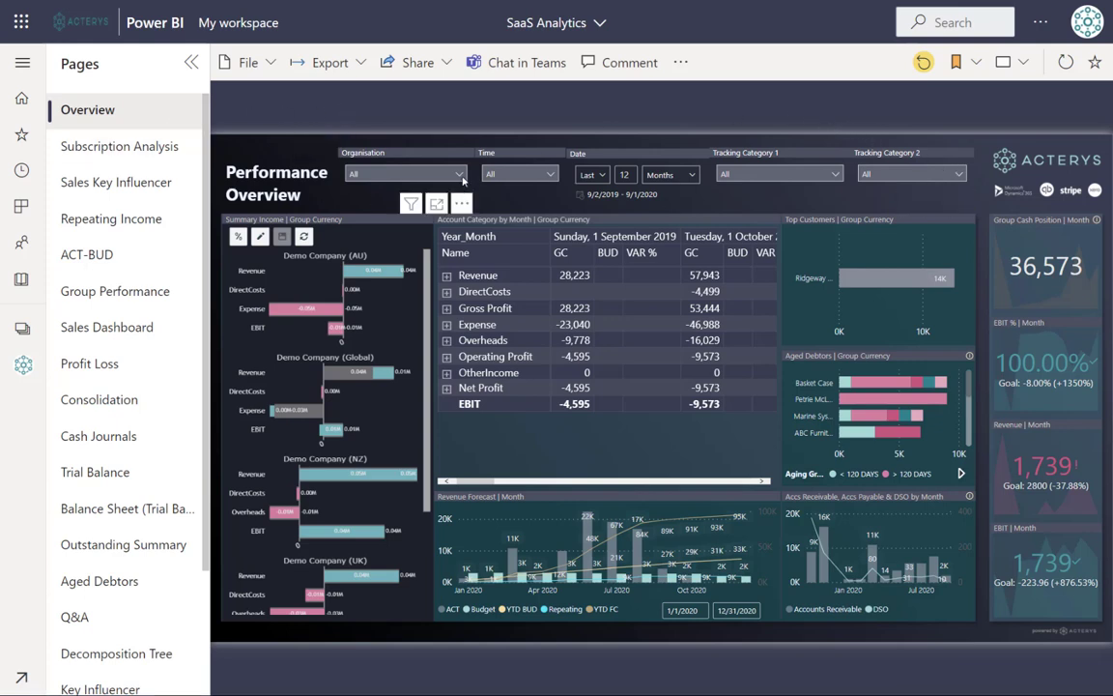
click(459, 176)
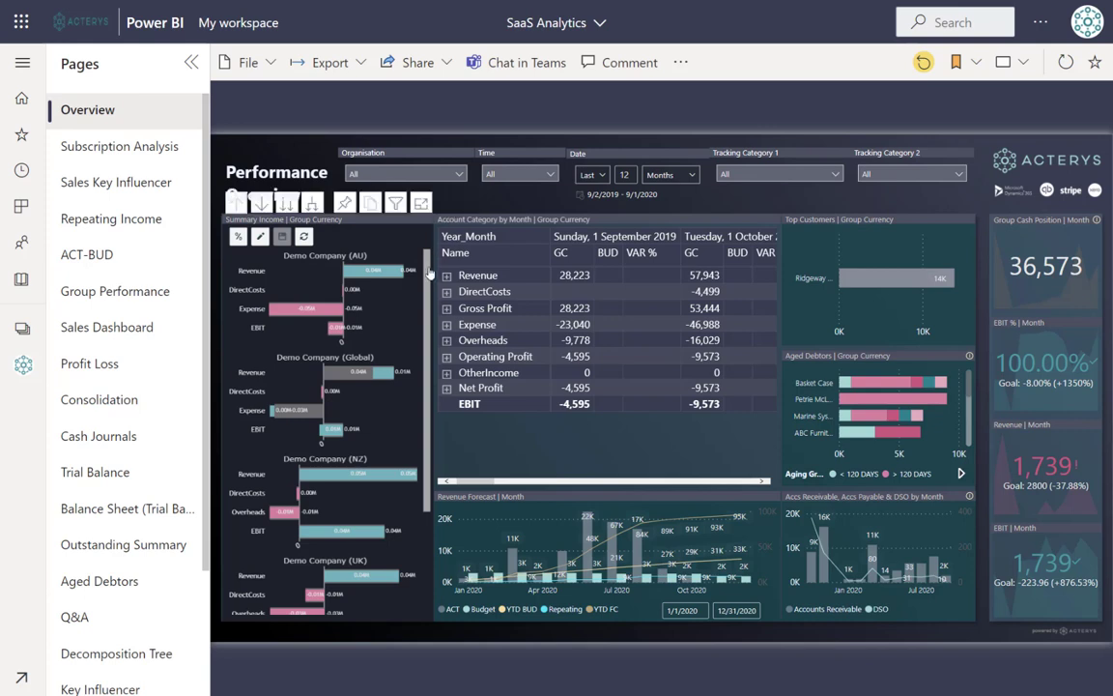
scroll(430, 280, down, 1)
mouse_move(429, 281)
mouse_down()
mouse_move(430, 326)
mouse_move(433, 269)
mouse_up()
click(237, 238)
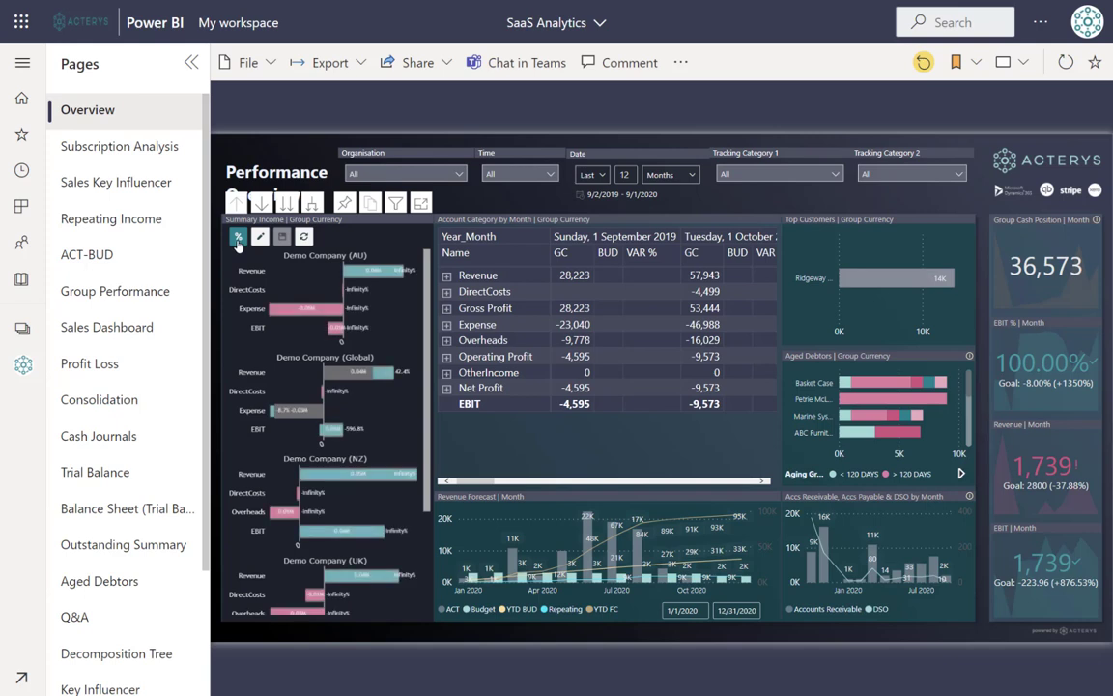
click(260, 237)
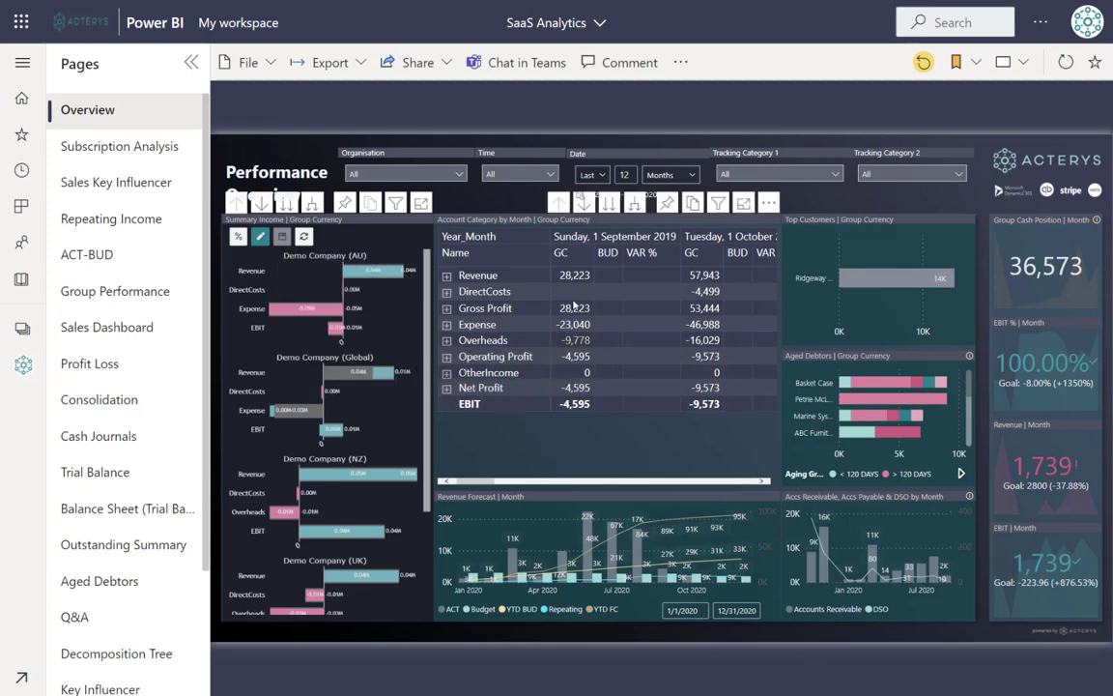
mouse_move(580, 278)
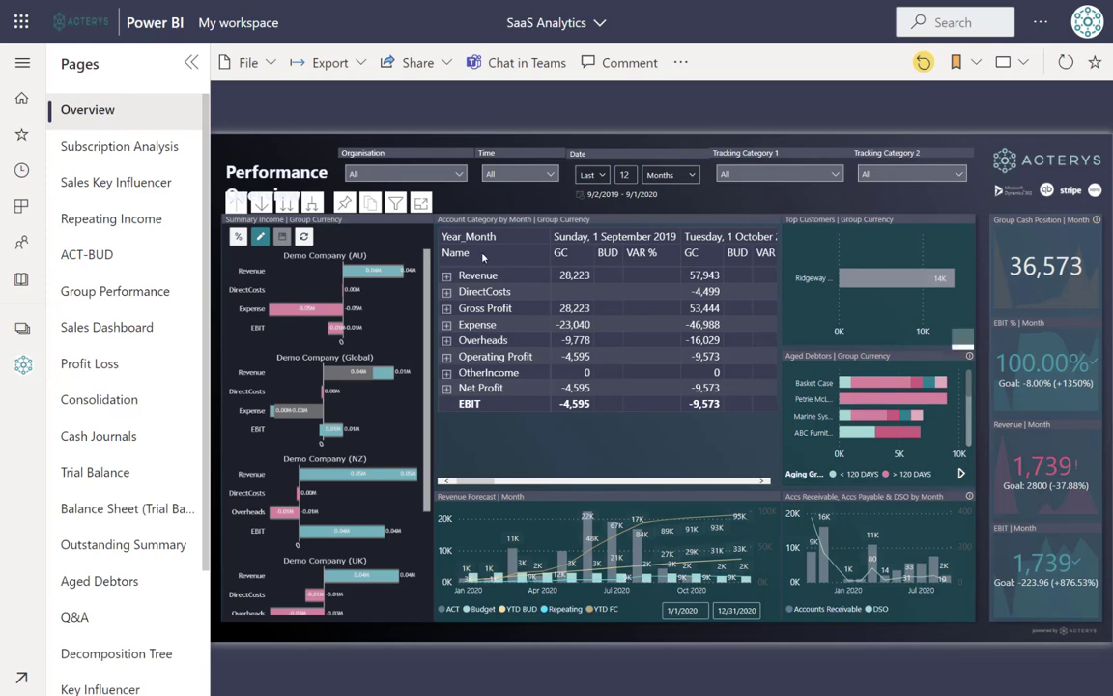
Filter the Organisation slicer to Demo Company (NZ) only.
click(459, 173)
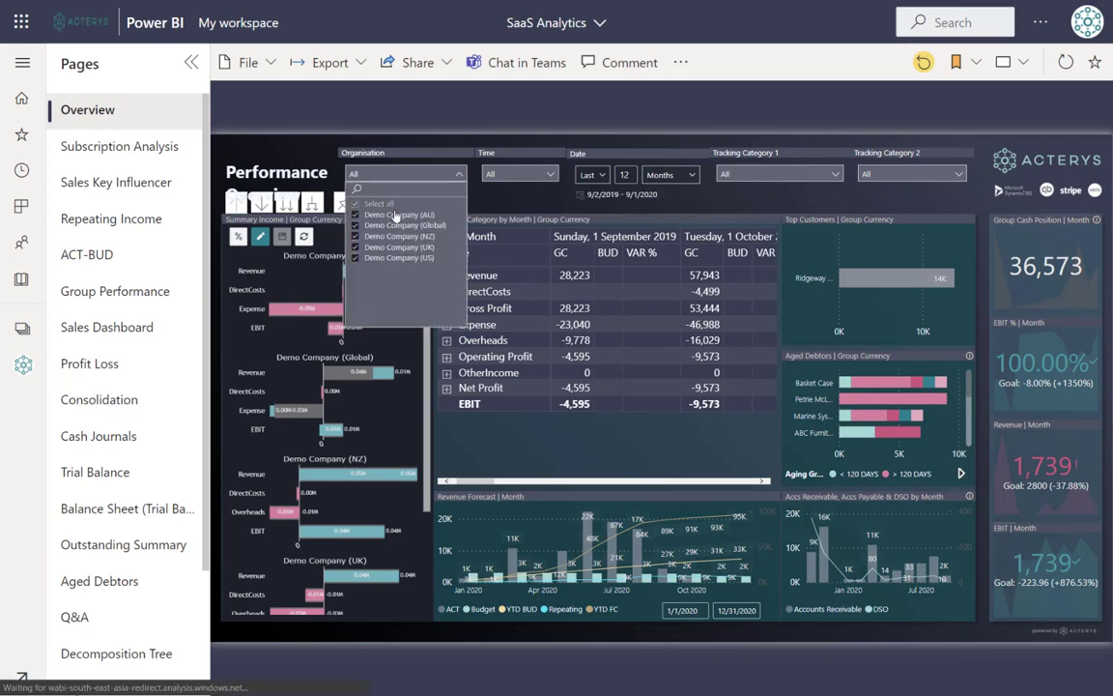
click(368, 236)
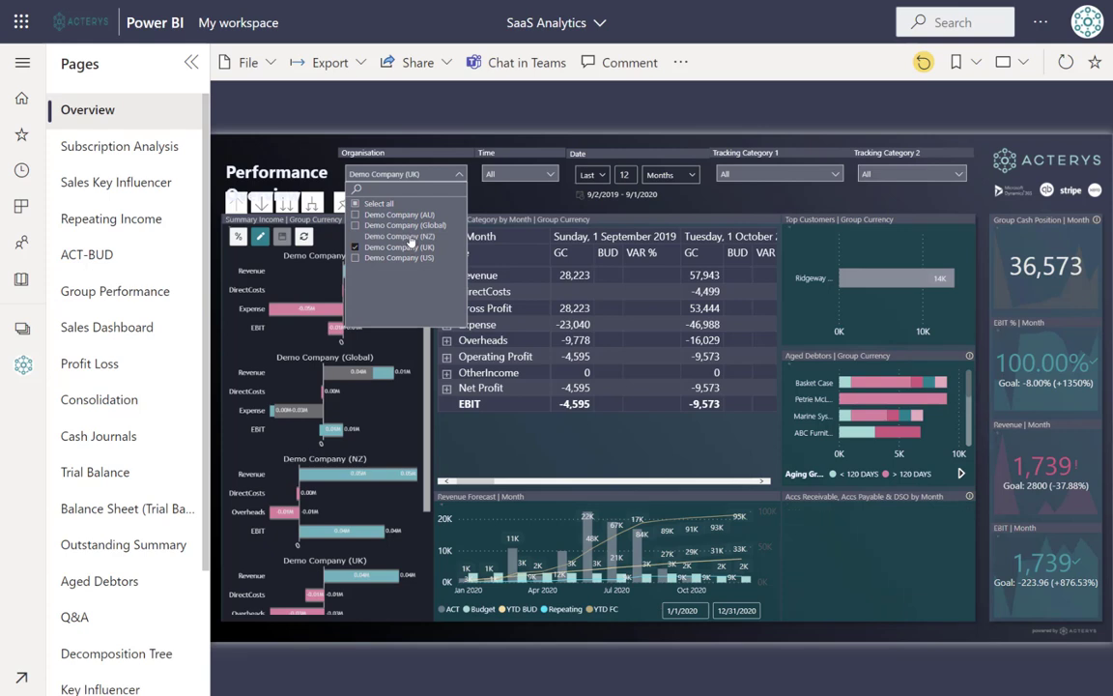
ctrl+click(369, 248)
ctrl+click(369, 248)
click(441, 175)
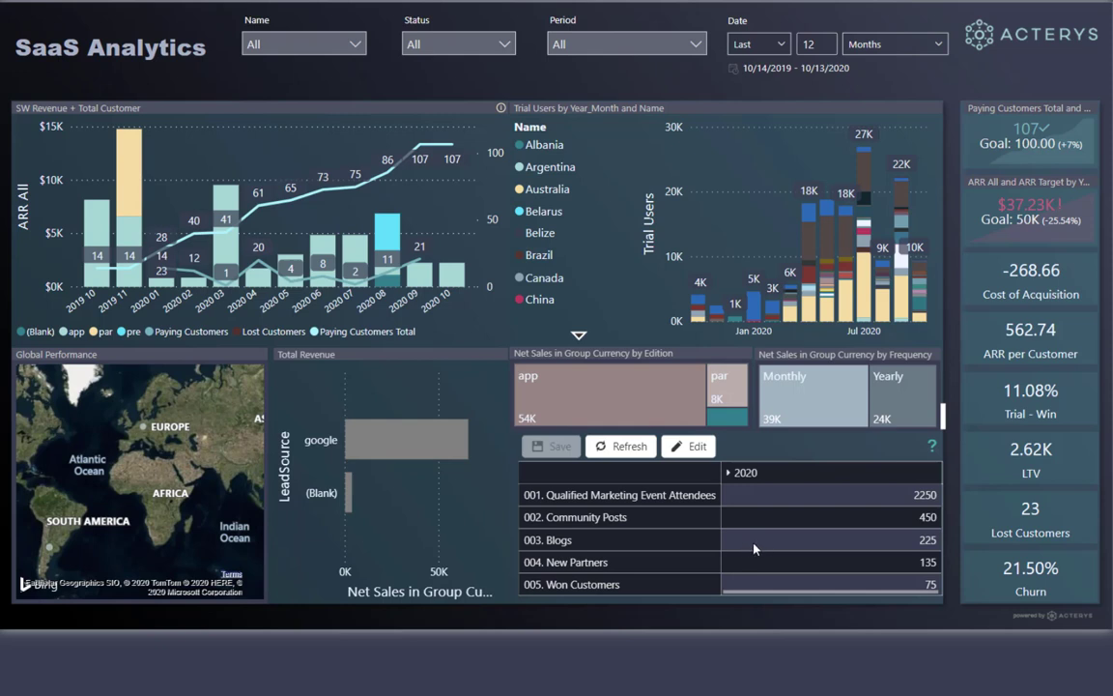
Set the 2020 Won Customers target to 100.
mouse_move(986, 443)
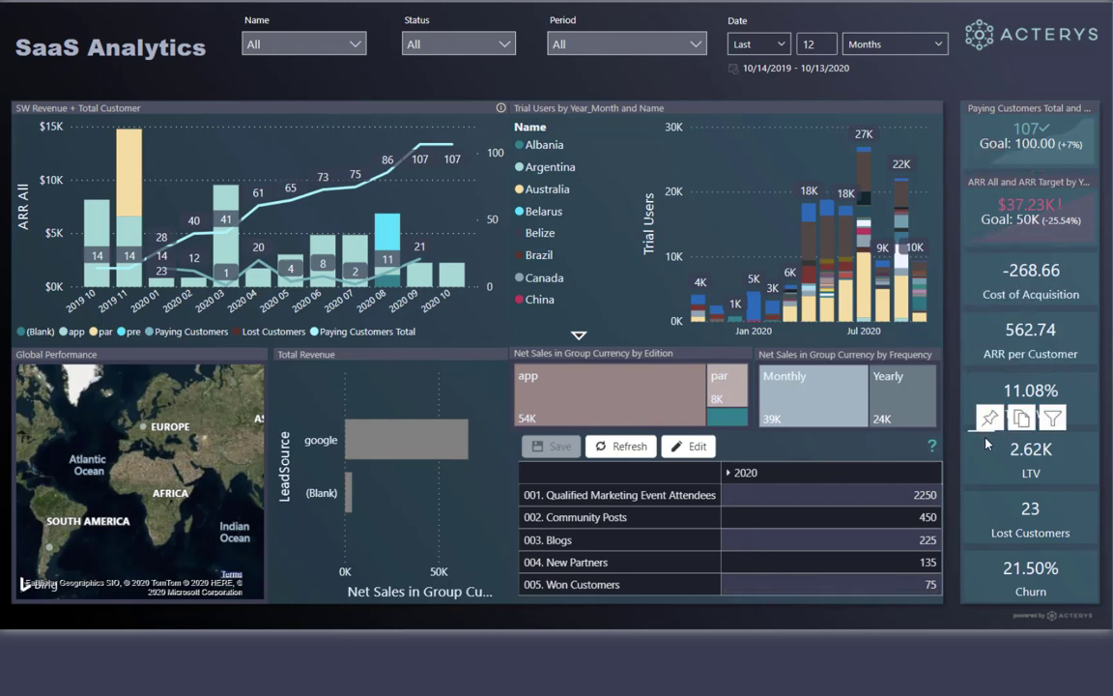
click(880, 585)
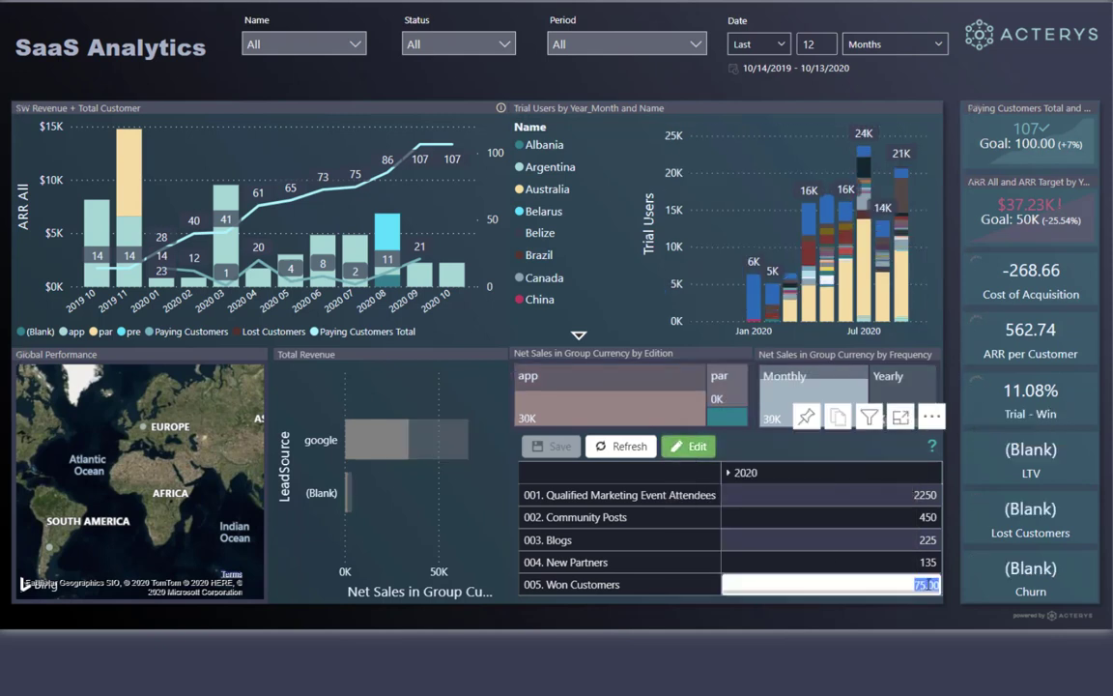
text(100)
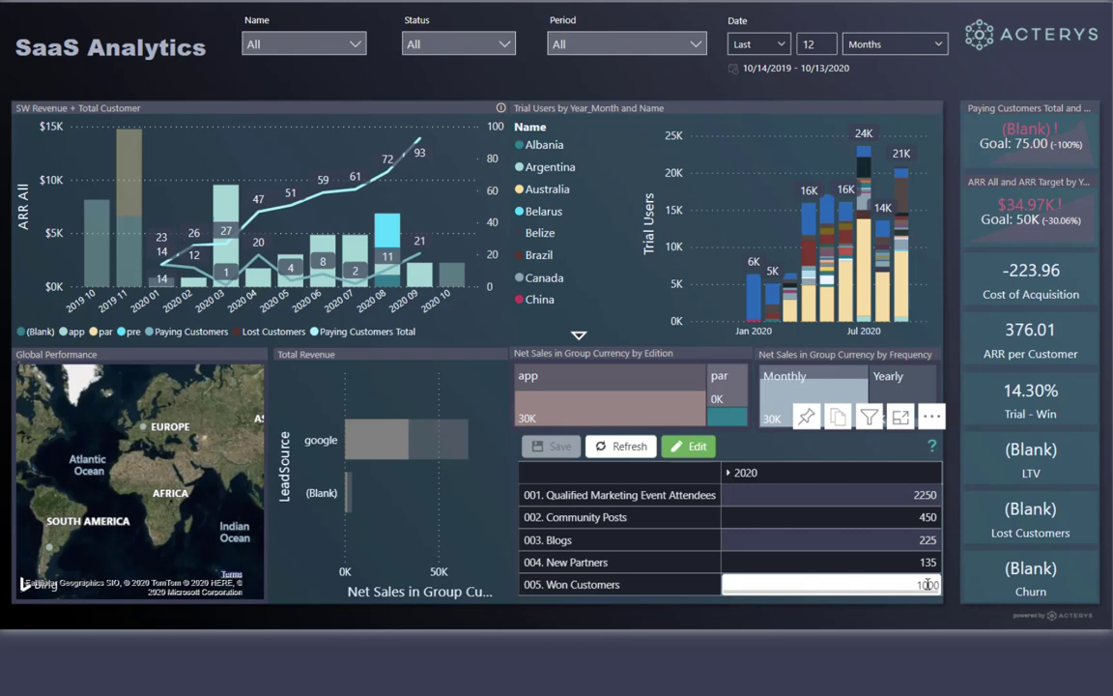
key(Return)
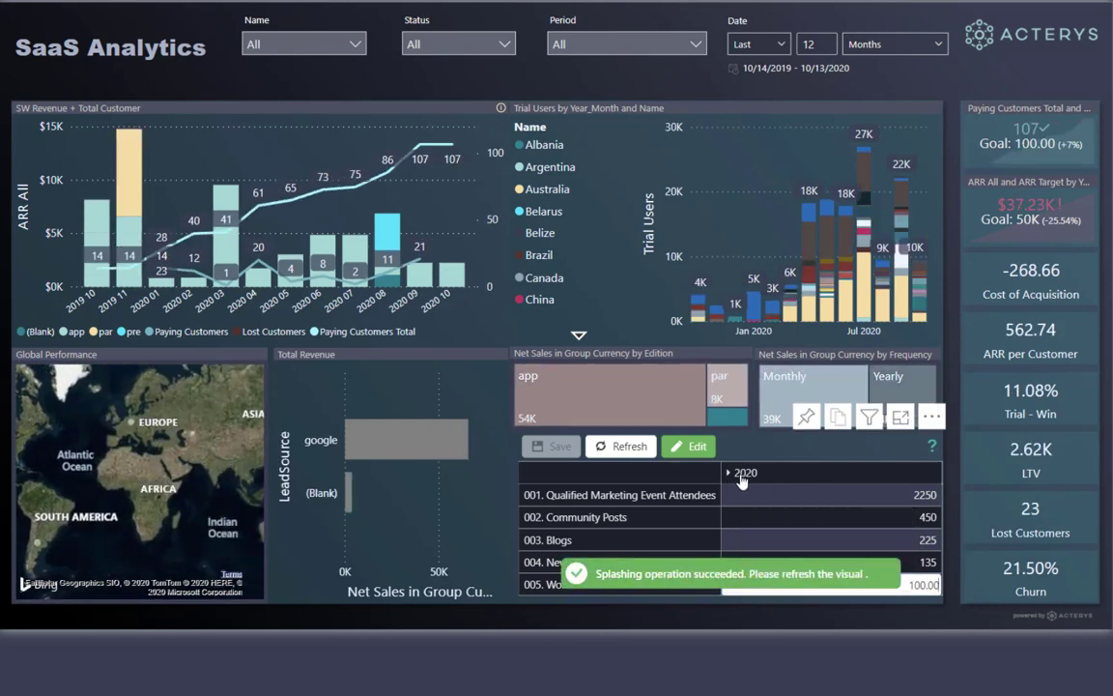
Expand 2020 by month and change the New Partners 2020 03 target from 15 to 50.
click(740, 473)
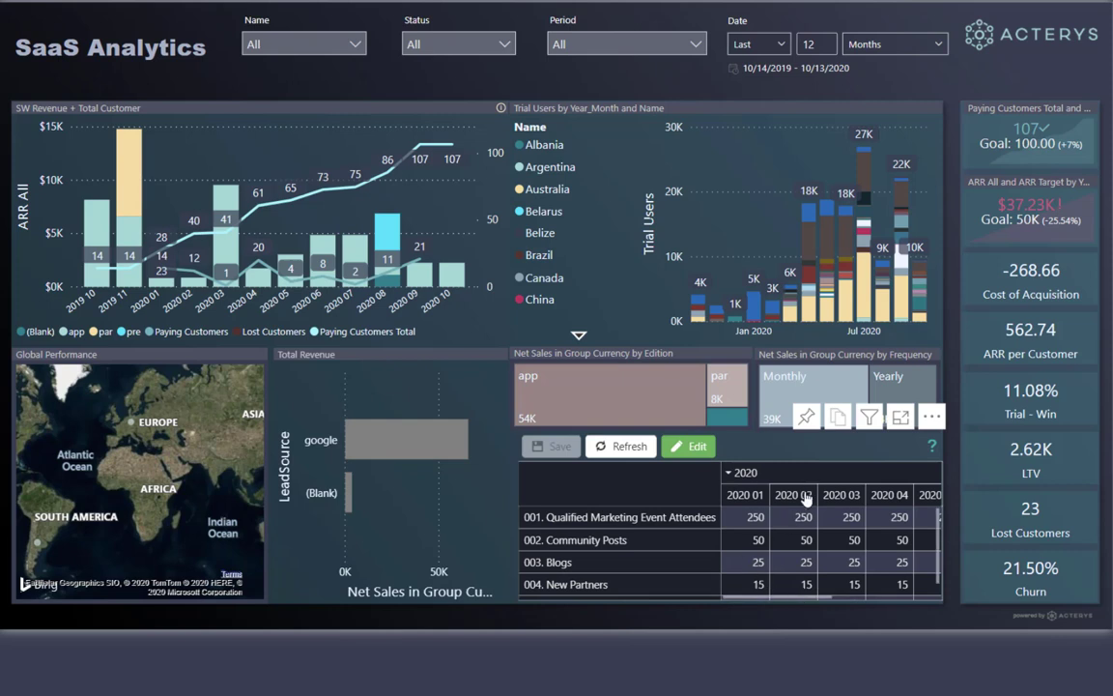
click(850, 585)
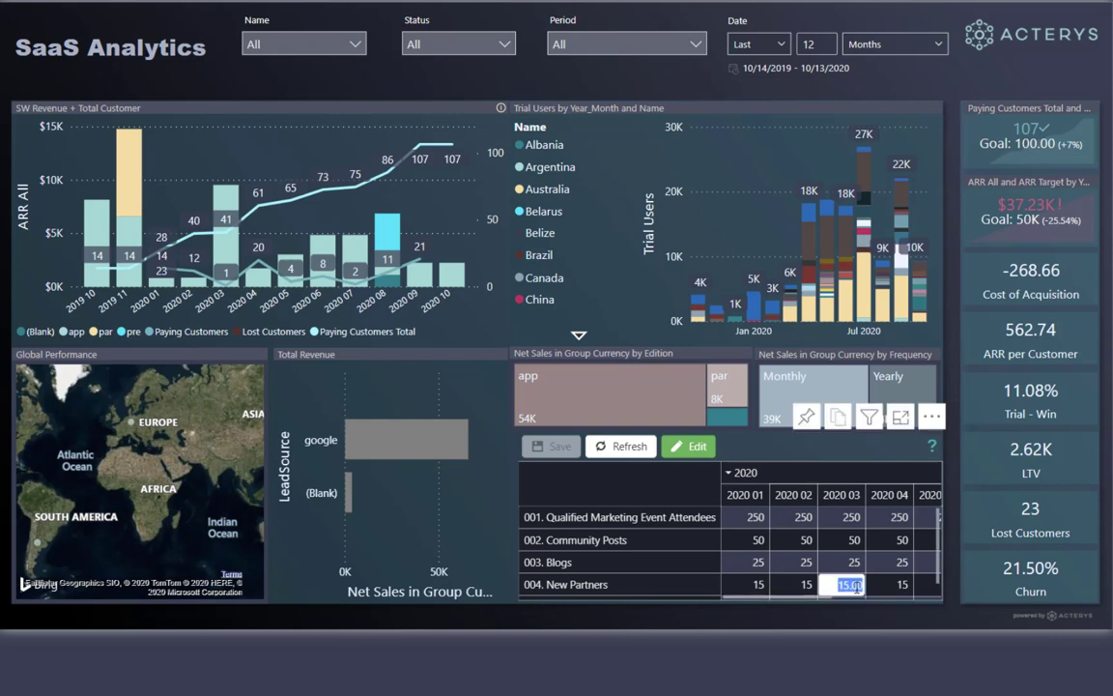
key(BackSpace)
key(Return)
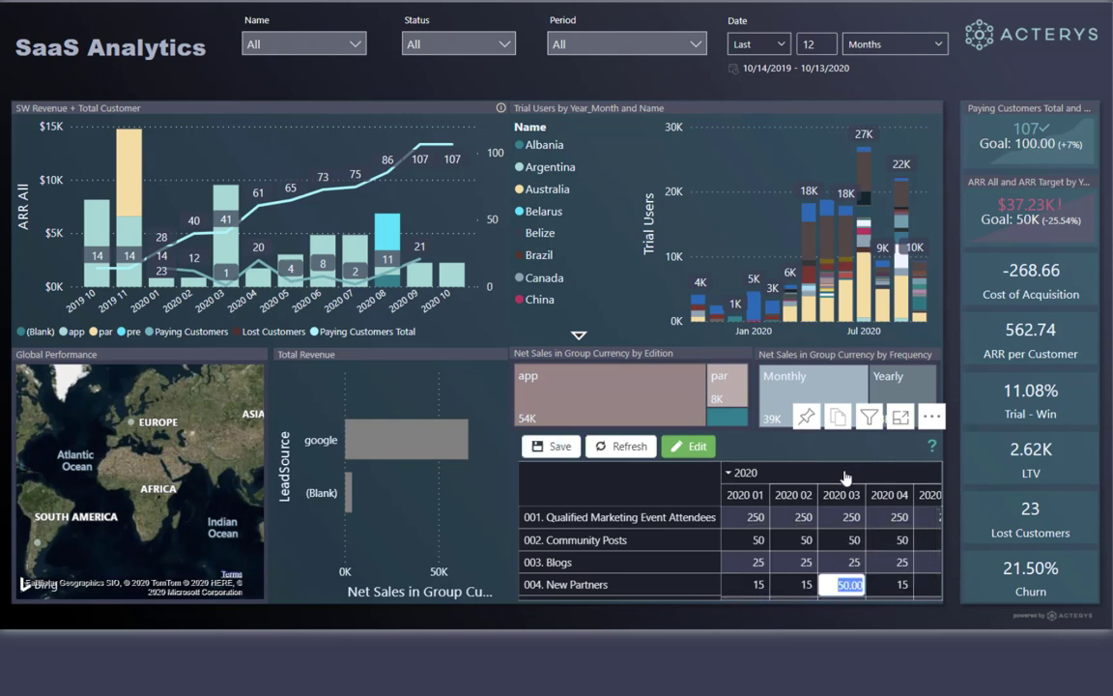
Leave target edit mode and cross-filter the report to the par edition in the treemap.
click(689, 445)
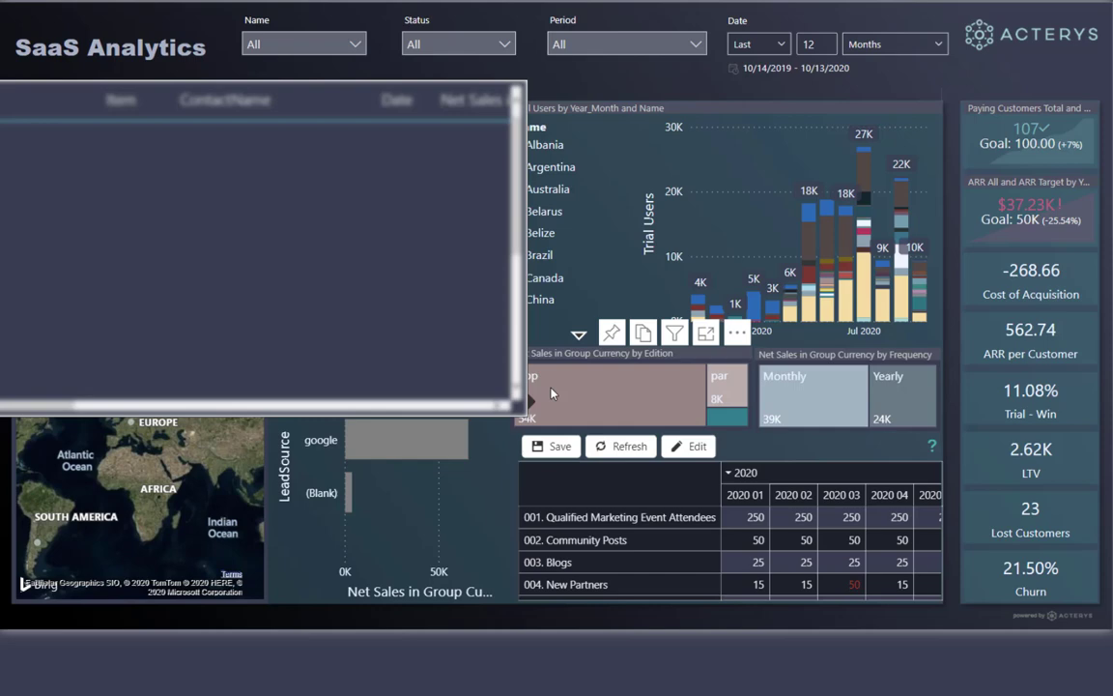
click(550, 386)
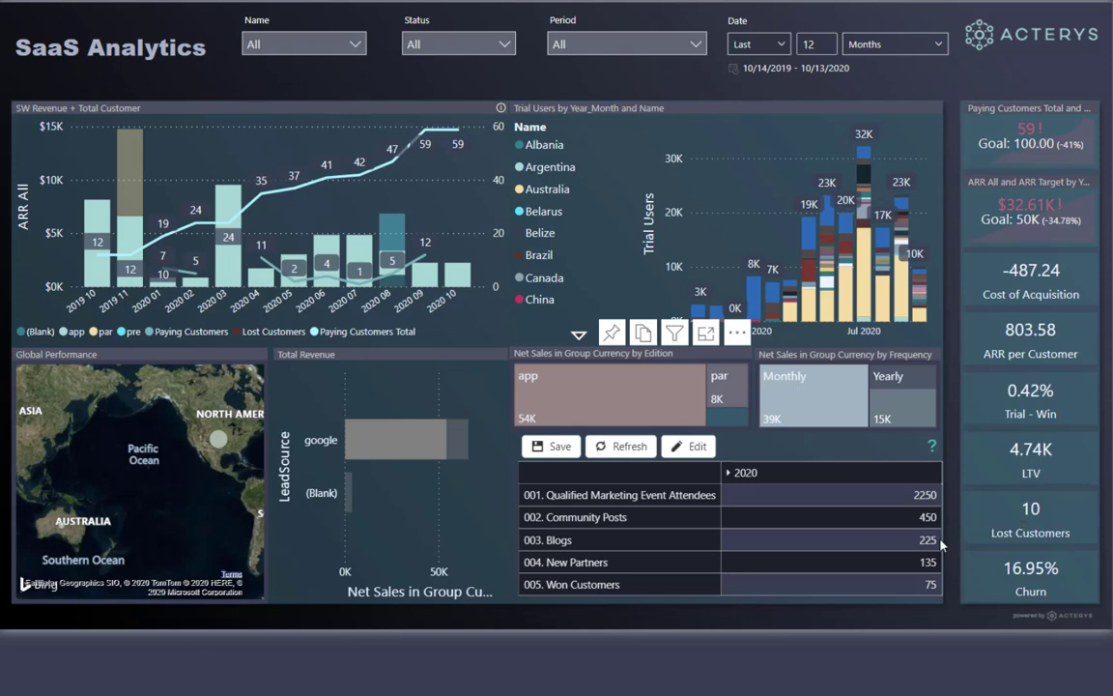
click(731, 391)
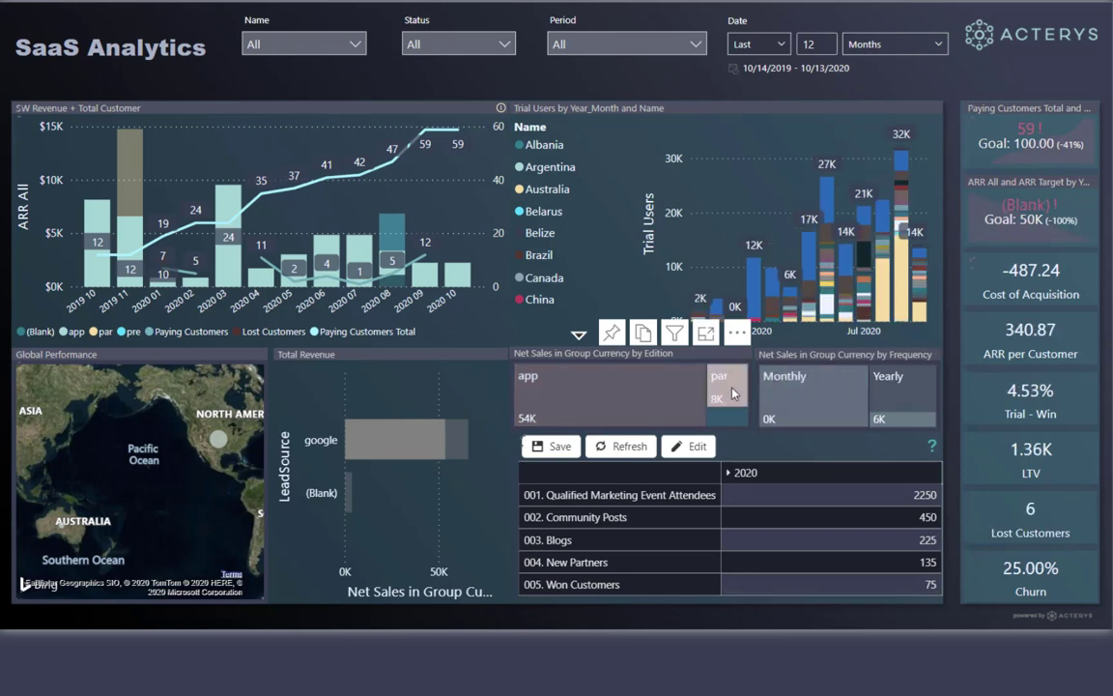
Clear the par edition cross-filter so the report shows all data.
click(448, 207)
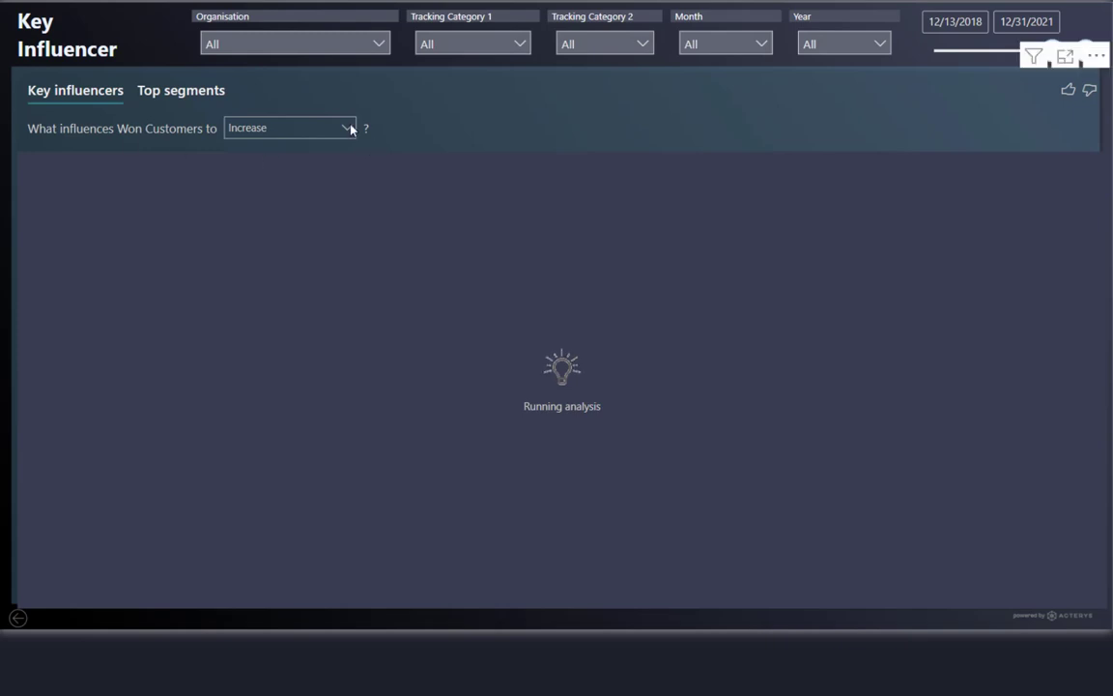
Switch the Won Customers key influencer analysis from Increase to Decrease.
click(352, 129)
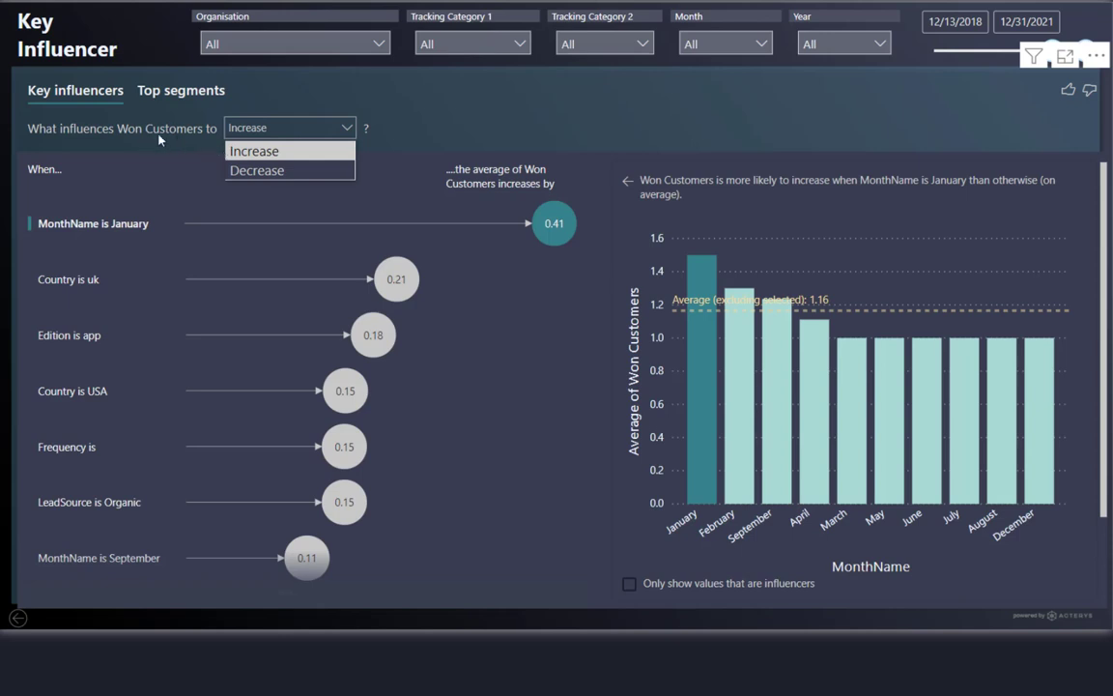
click(248, 160)
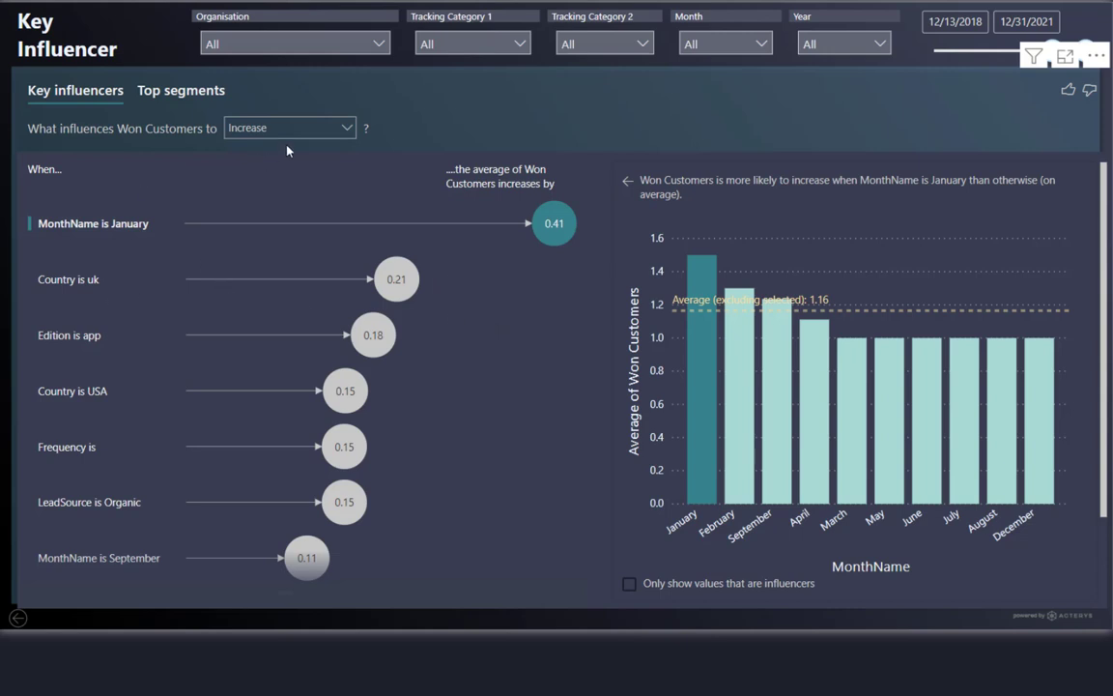
click(237, 128)
click(253, 168)
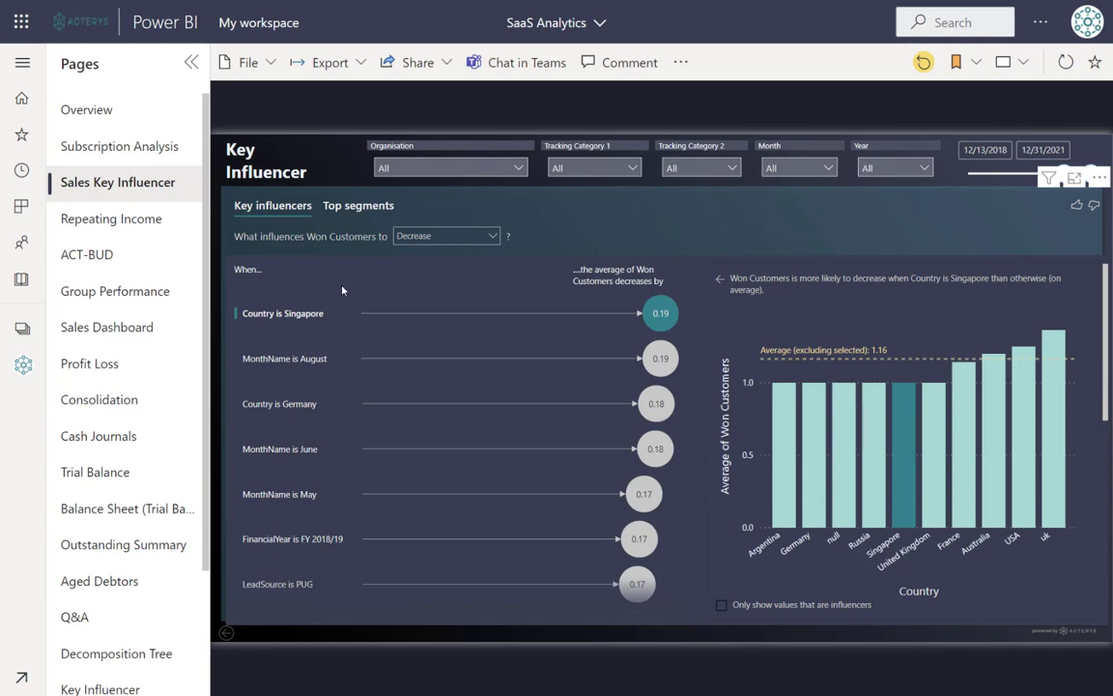
In Top segments, set Won Customers to High and inspect Segment 1 (USA, September, 1.75).
click(360, 207)
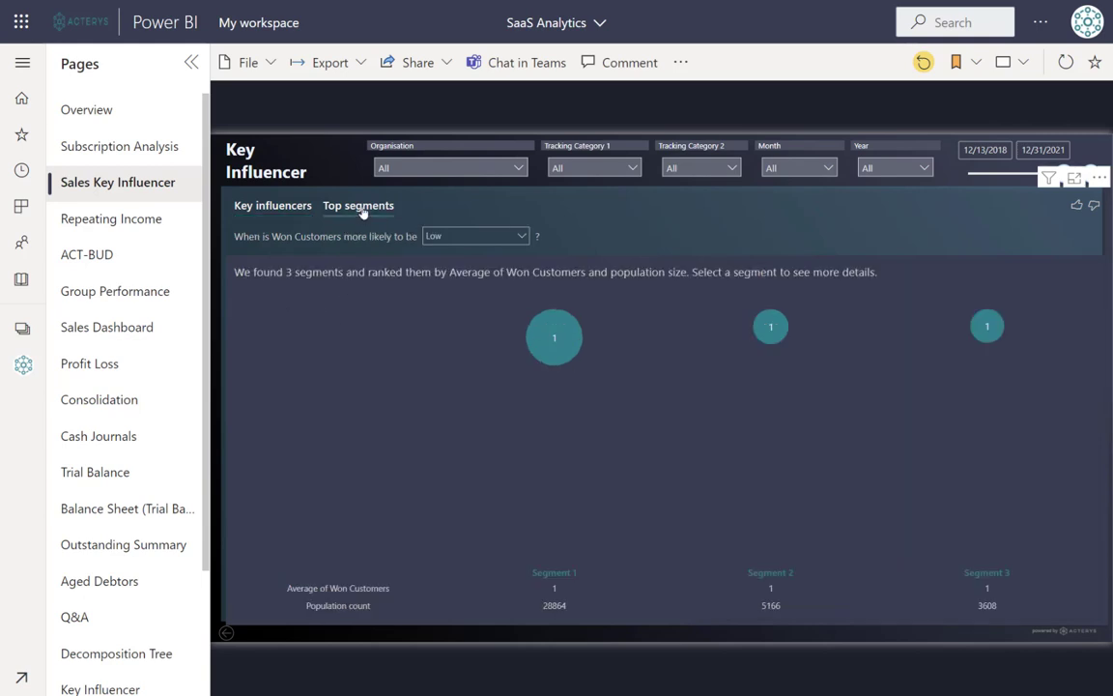
click(555, 343)
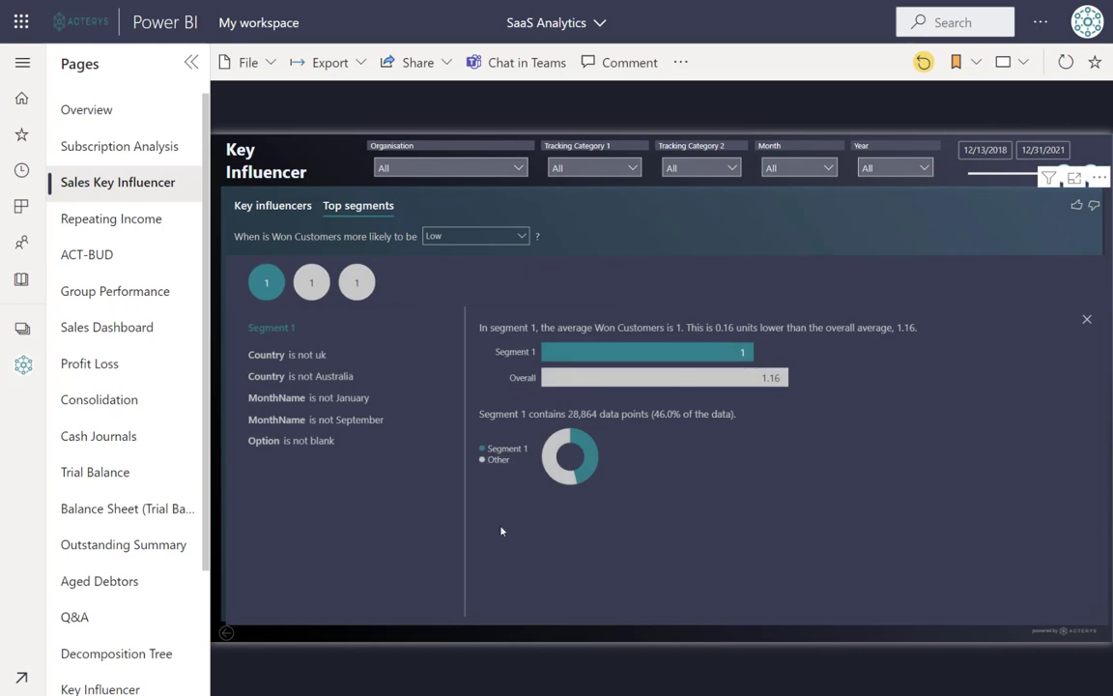
click(473, 236)
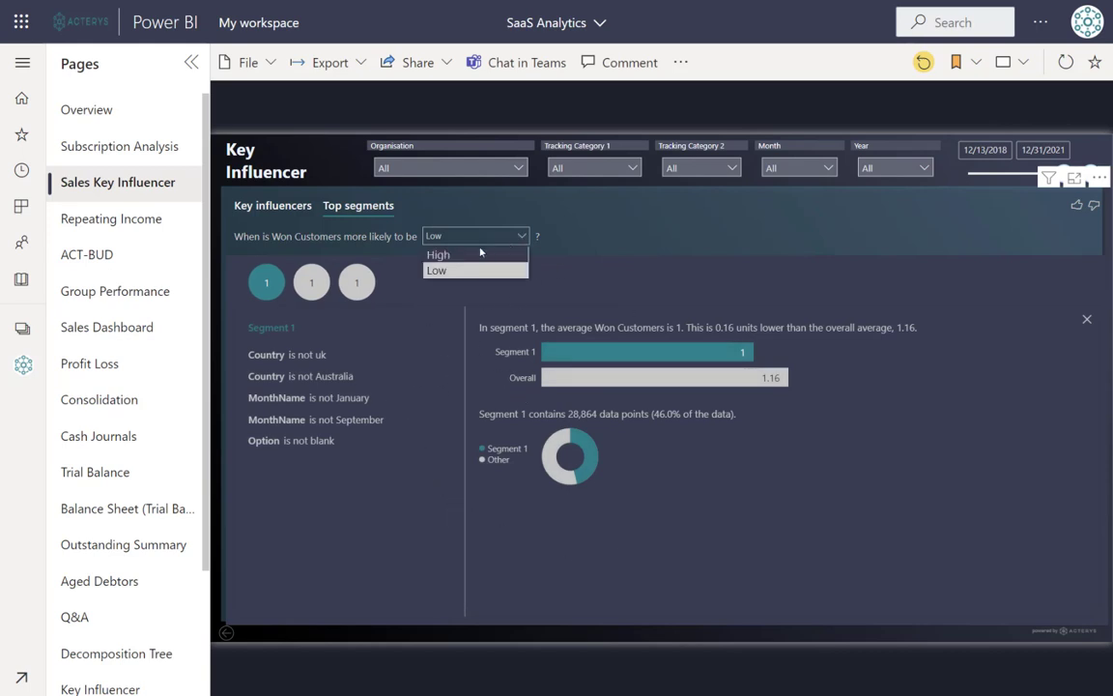
click(473, 253)
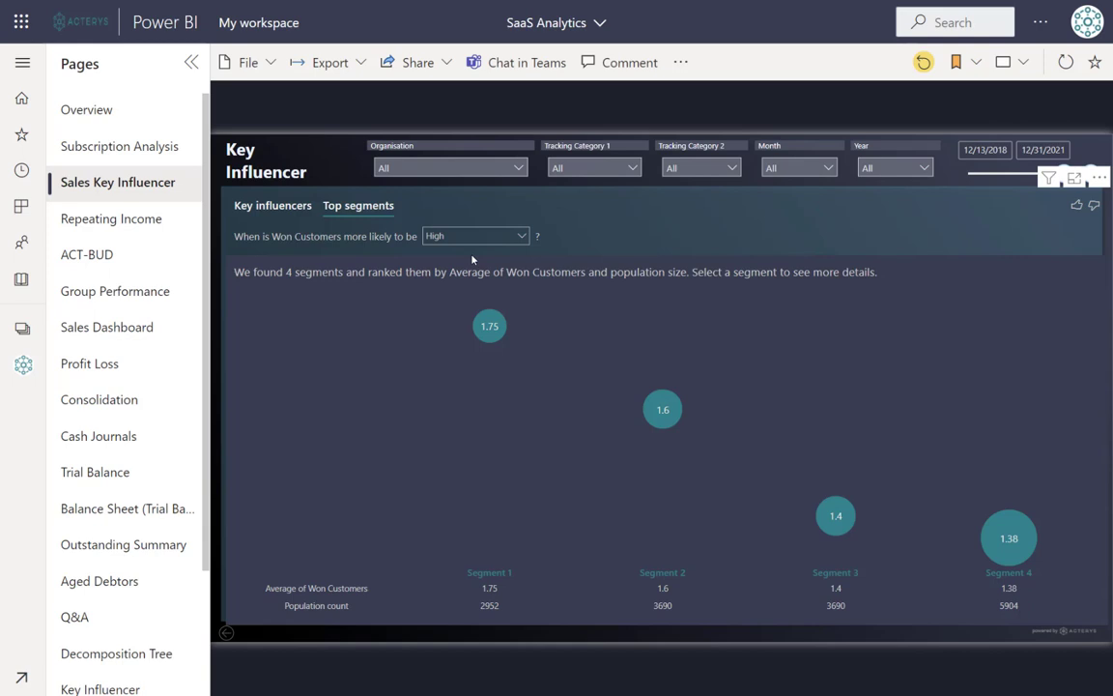
click(495, 338)
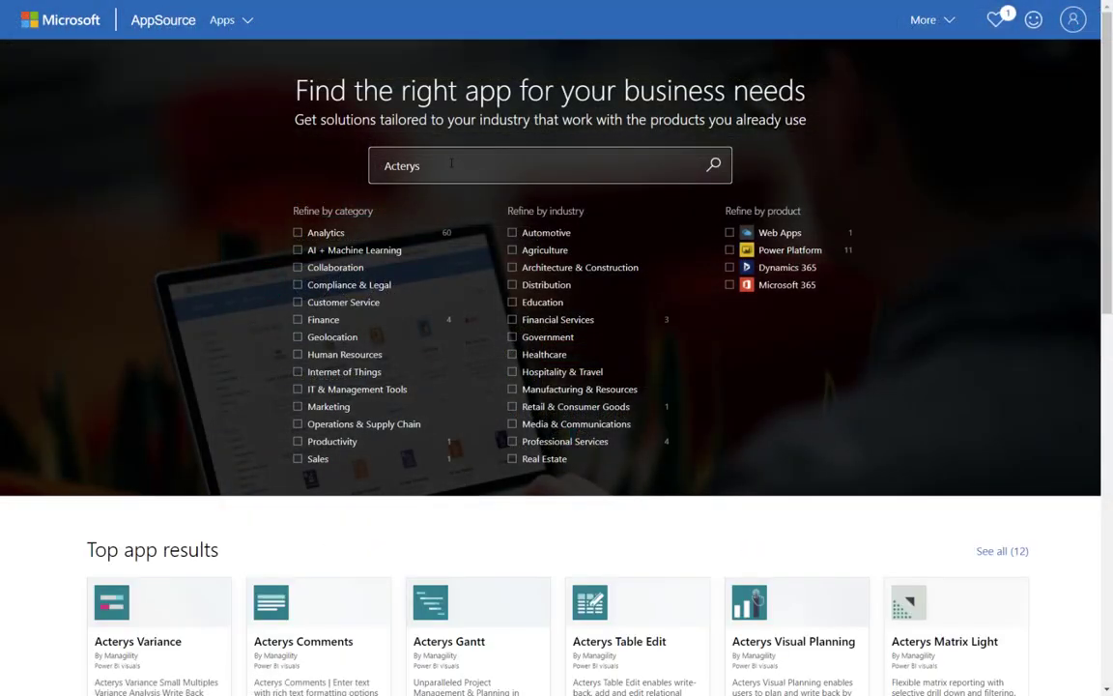
Show all 12 Acterys AppSource results and open the Acterys Visual Planning listing.
scroll(1063, 444, down, 1)
click(1005, 447)
scroll(739, 193, down, 3)
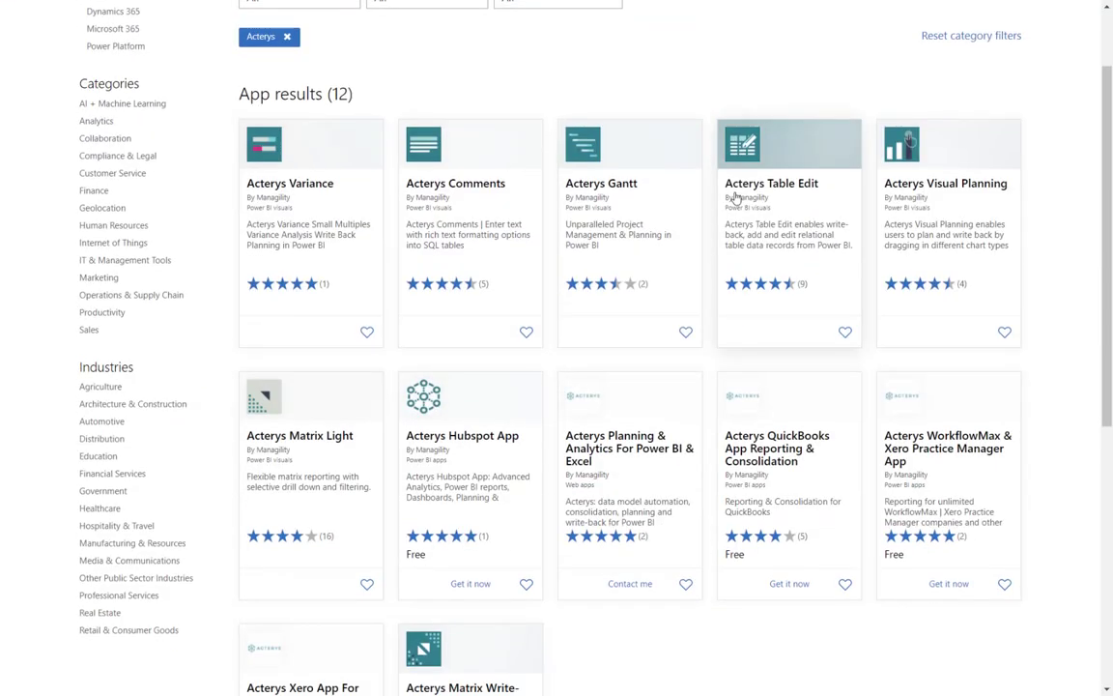
scroll(732, 209, up, 3)
scroll(734, 210, down, 1)
click(945, 193)
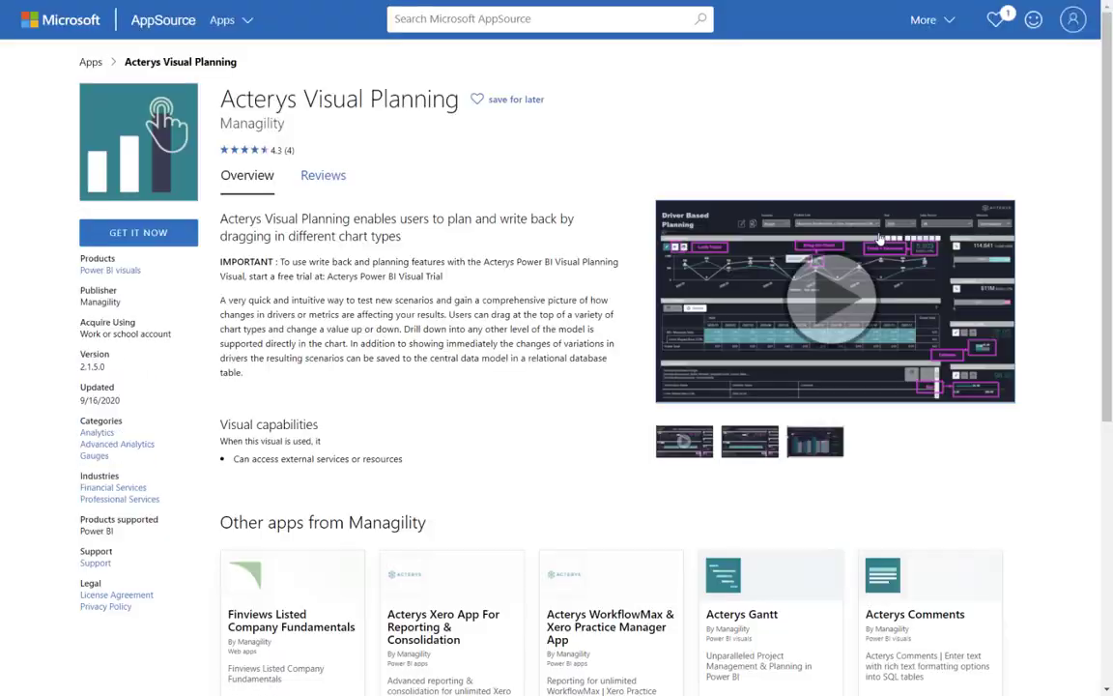
scroll(490, 239, down, 2)
scroll(490, 239, up, 2)
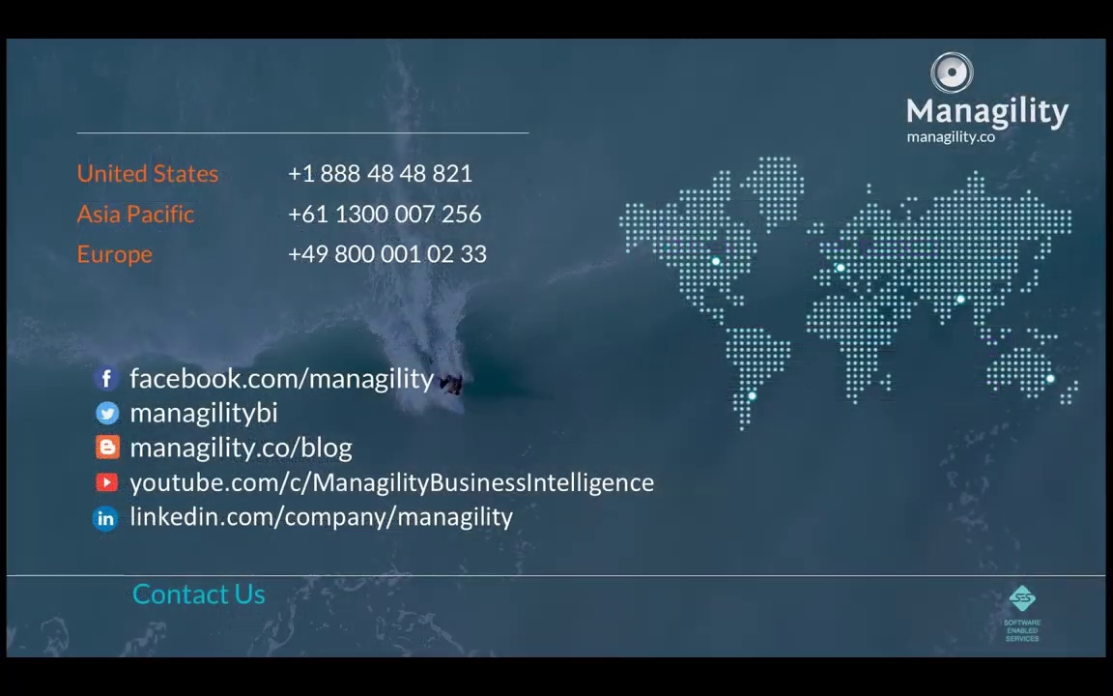